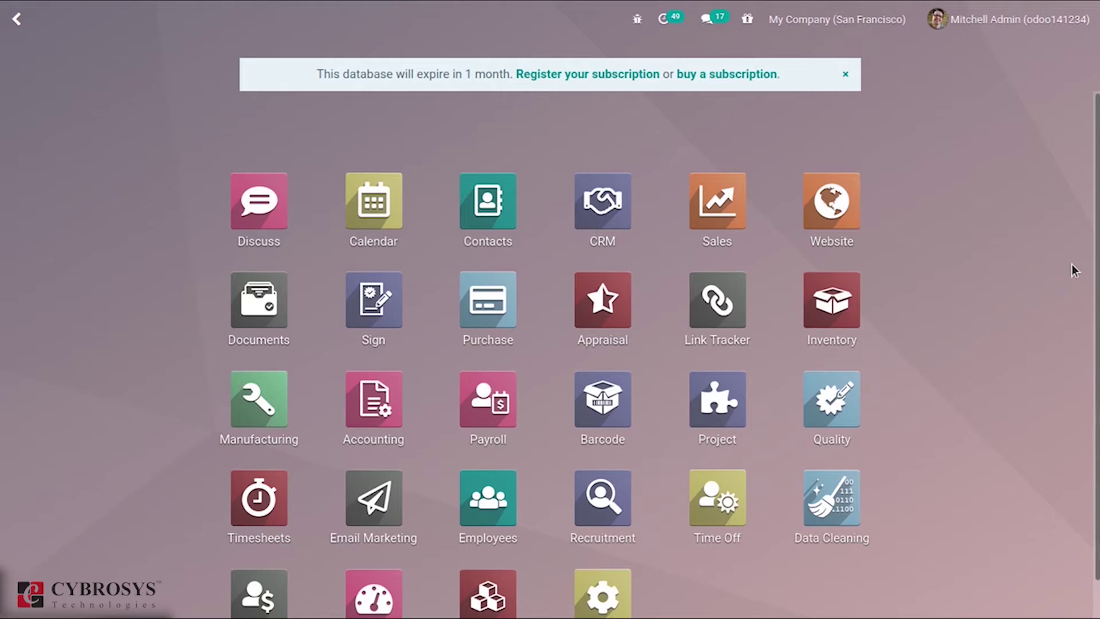
Step: Open Inventory Settings and filter by 'bat' to reveal the enabled Batch Pickings option
left_click(849, 288)
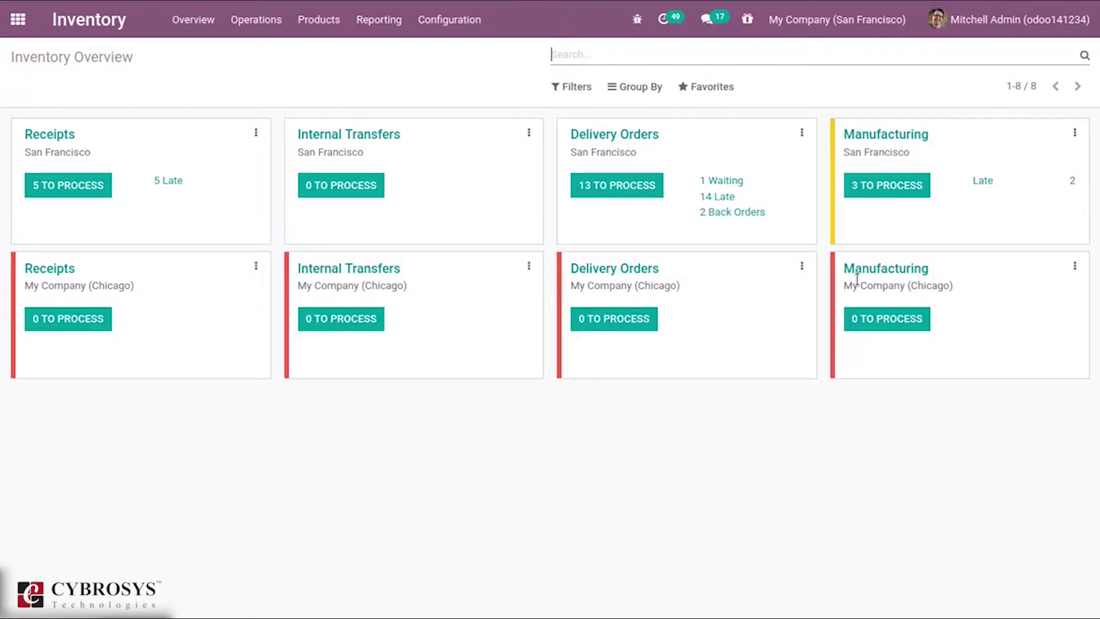
left_click(439, 22)
left_click(472, 56)
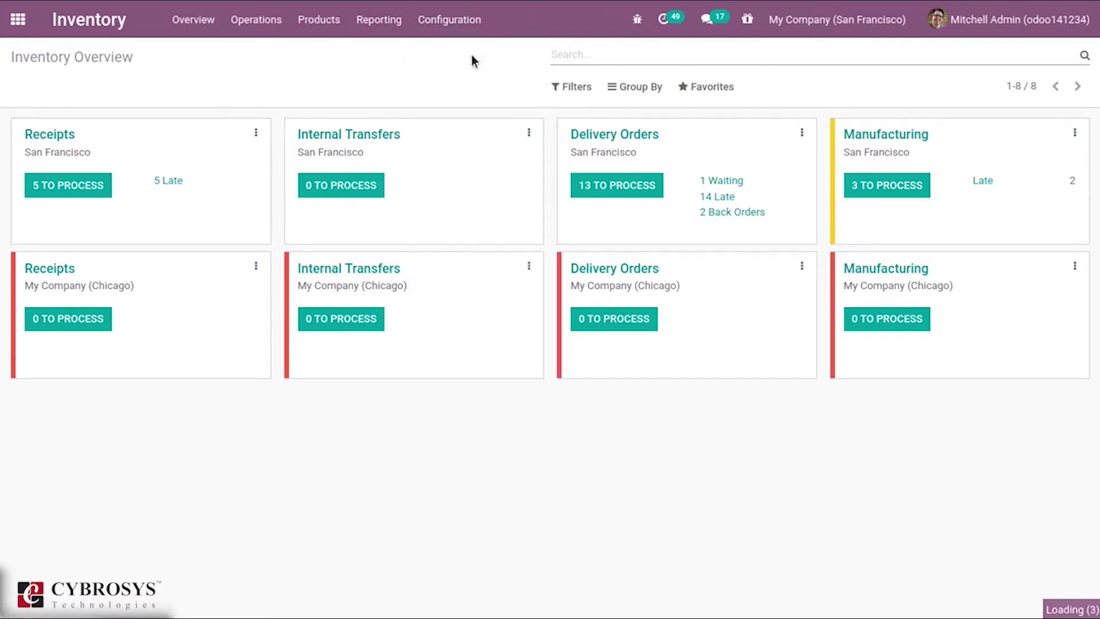
type("b")
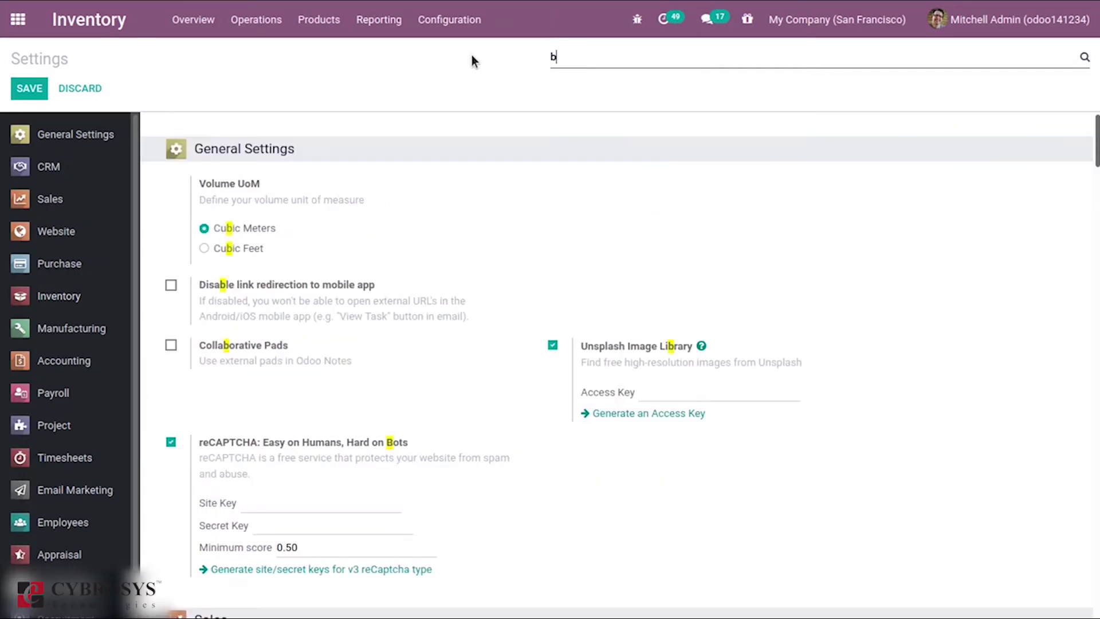
type("at")
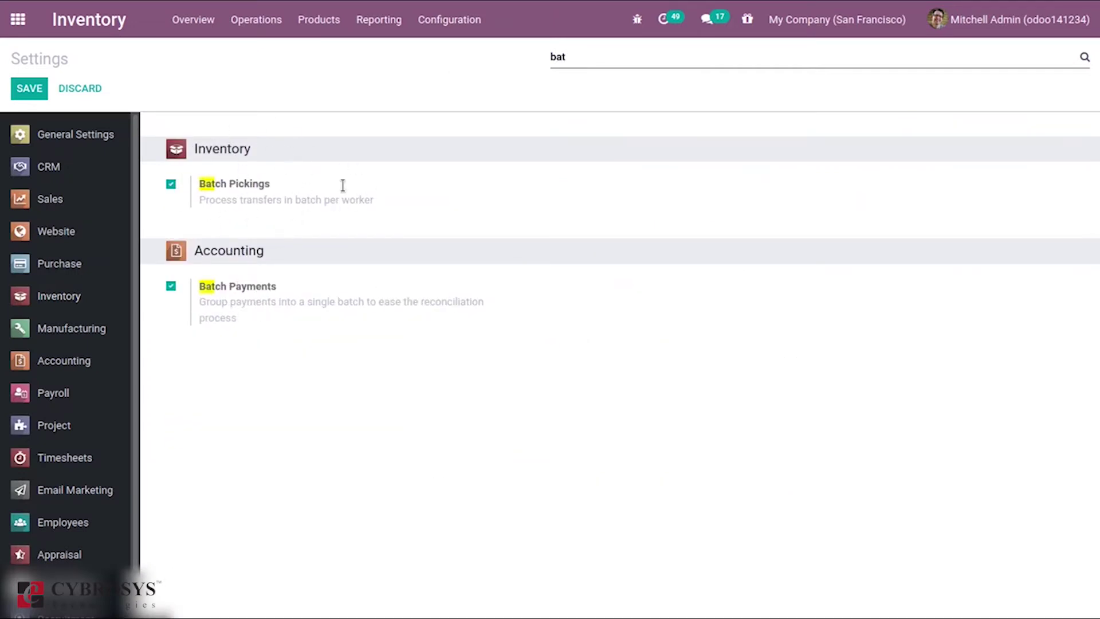
Step: Go to Operations > Batch Transfers and start a new batch transfer
left_click(239, 26)
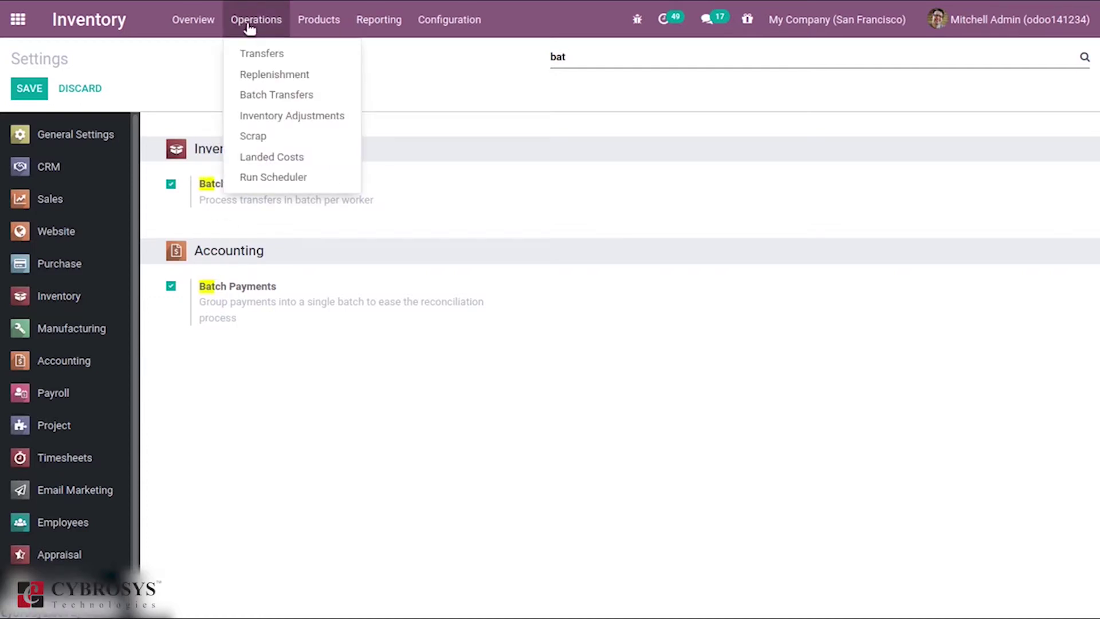
left_click(267, 96)
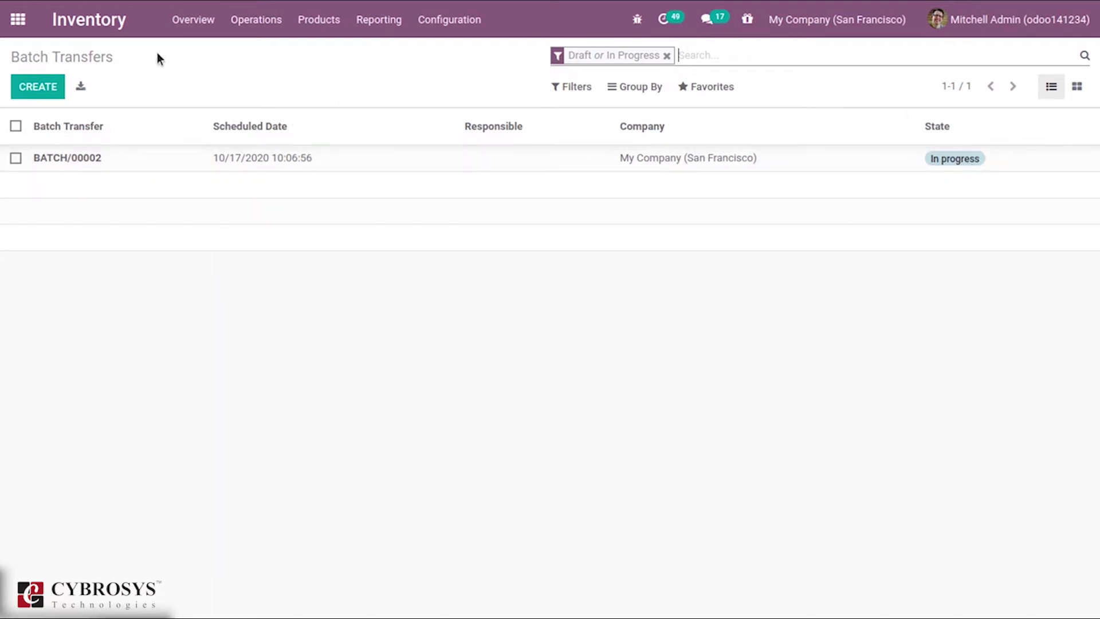
left_click(42, 90)
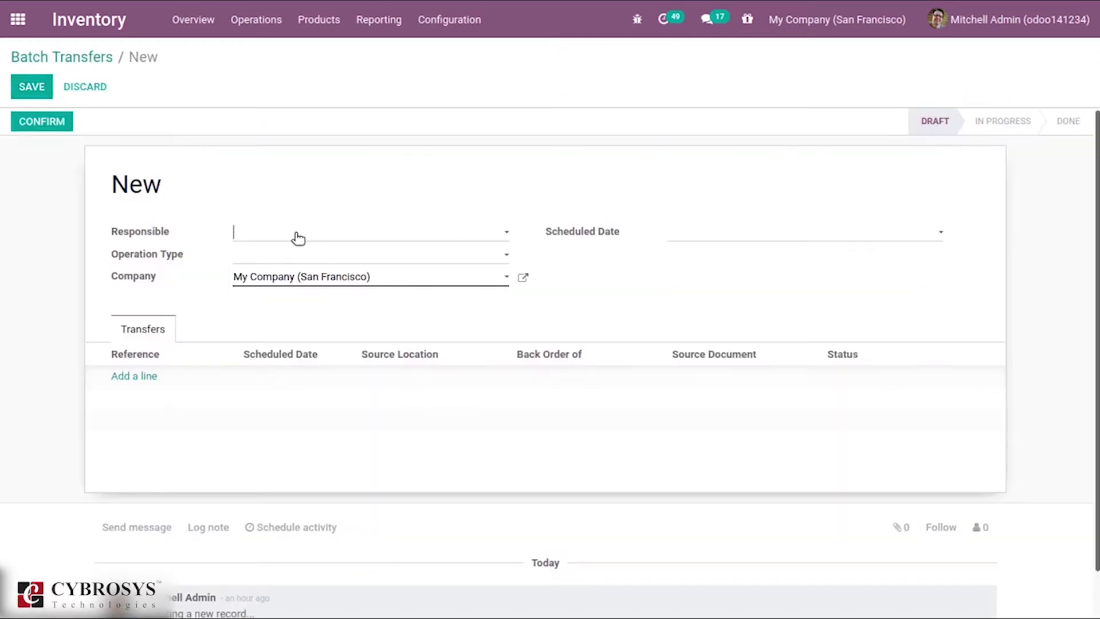
Step: Set the admin user as Responsible on the new batch transfer
left_click(298, 235)
left_click(337, 299)
mouse_move(140, 252)
mouse_move(572, 226)
Step: Add the S00049 delivery WH/OUT/00031 to the batch's transfers
left_click(125, 381)
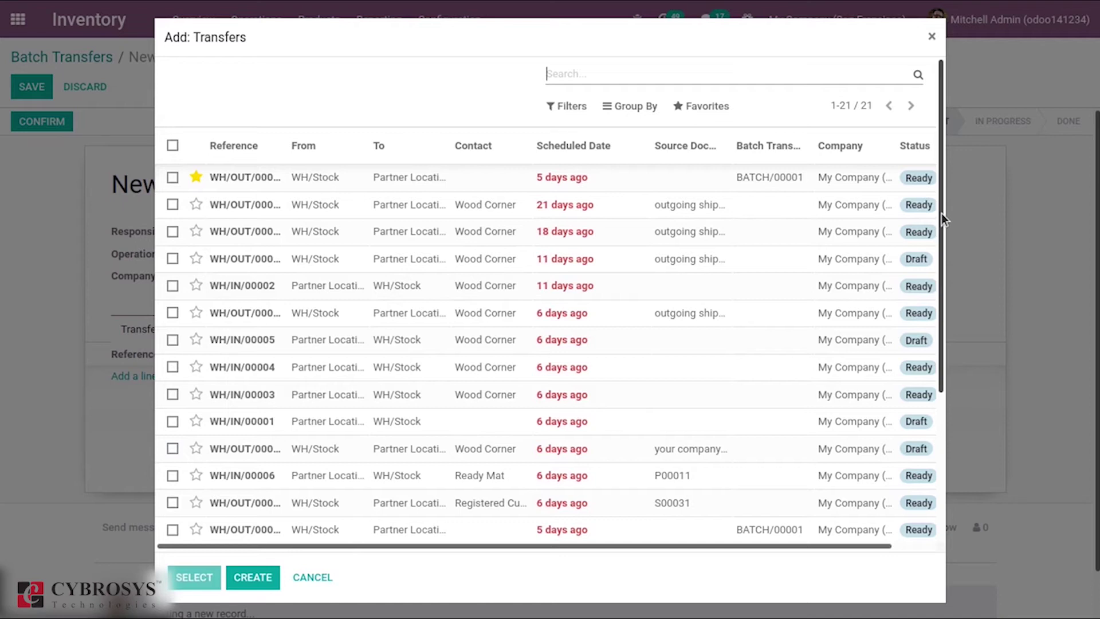
left_click_drag(941, 213, 940, 390)
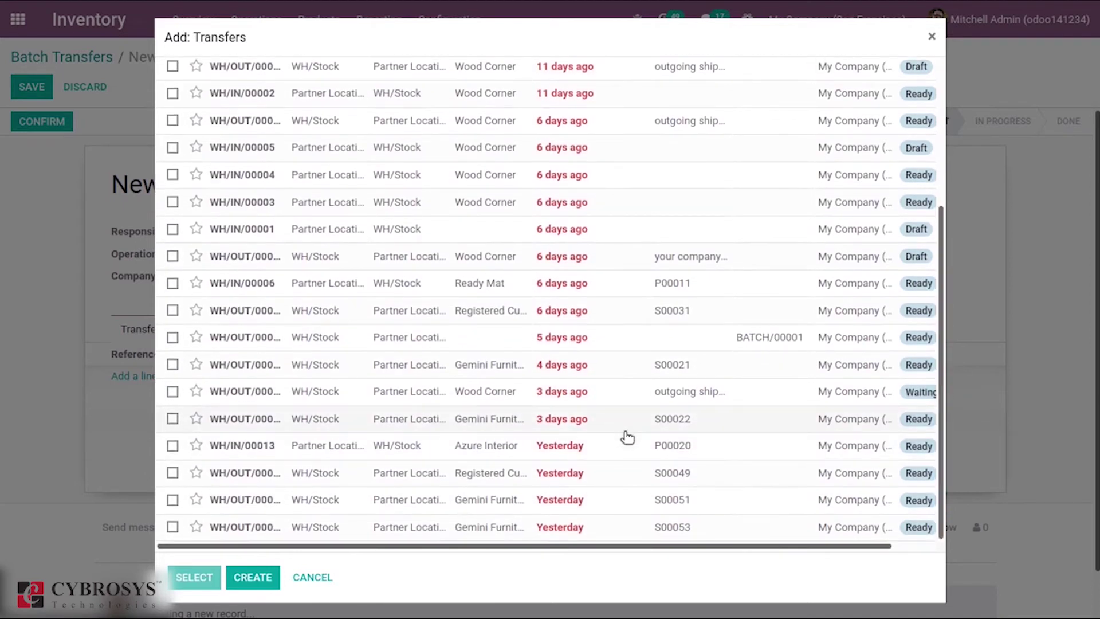
left_click(423, 480)
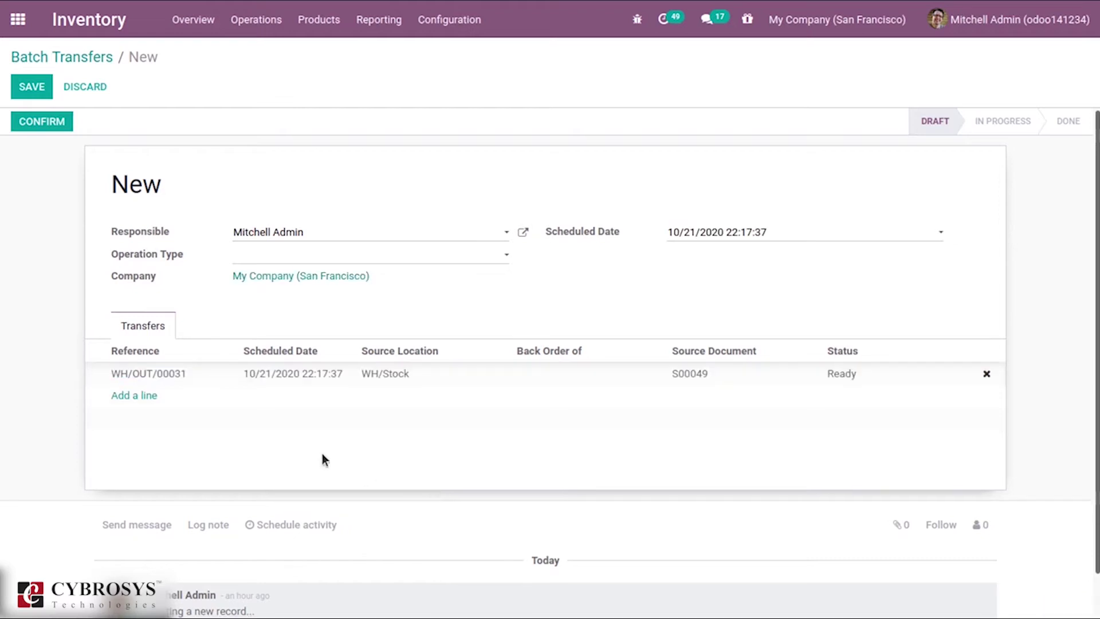
Step: Add the S00053 delivery WH/OUT/00033, discarding a mistakenly added WH/OUT/00005
left_click(132, 399)
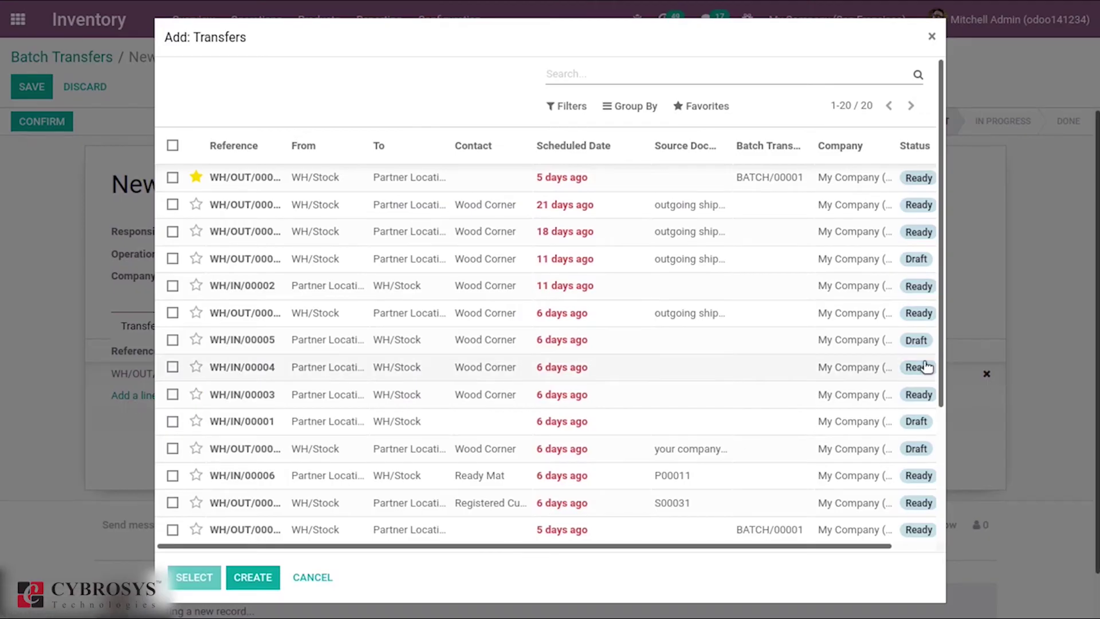
left_click_drag(937, 372, 910, 534)
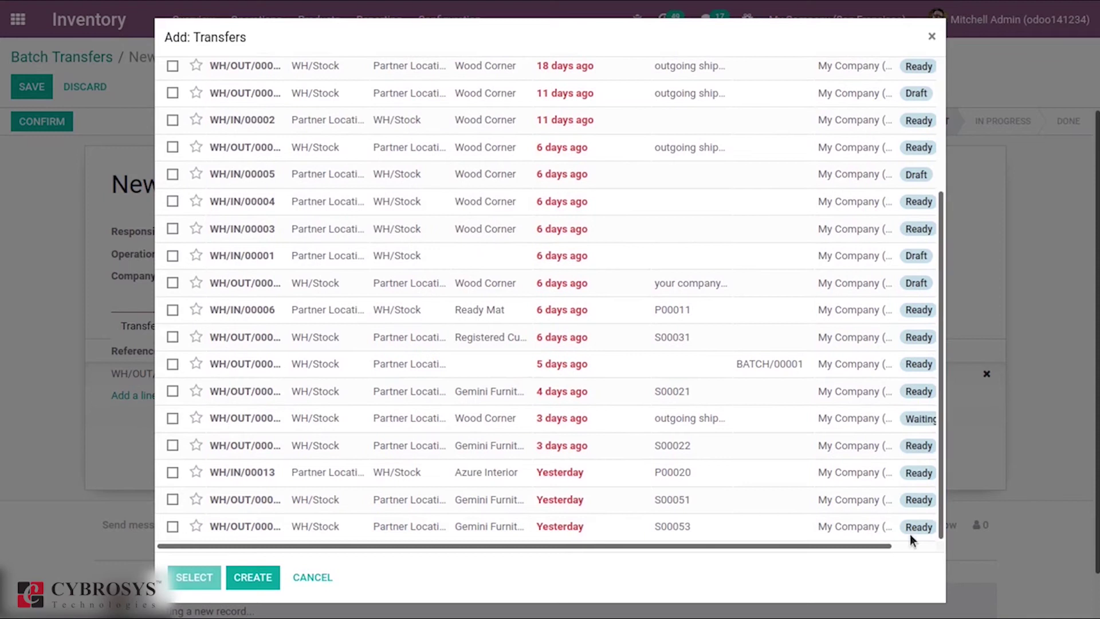
left_click(438, 425)
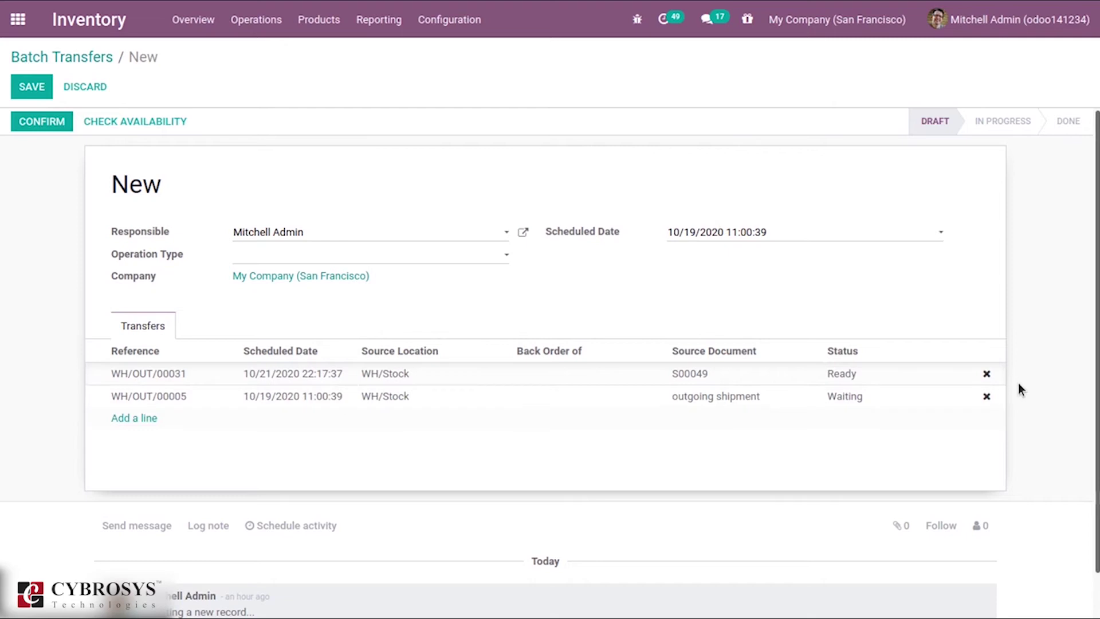
left_click(987, 396)
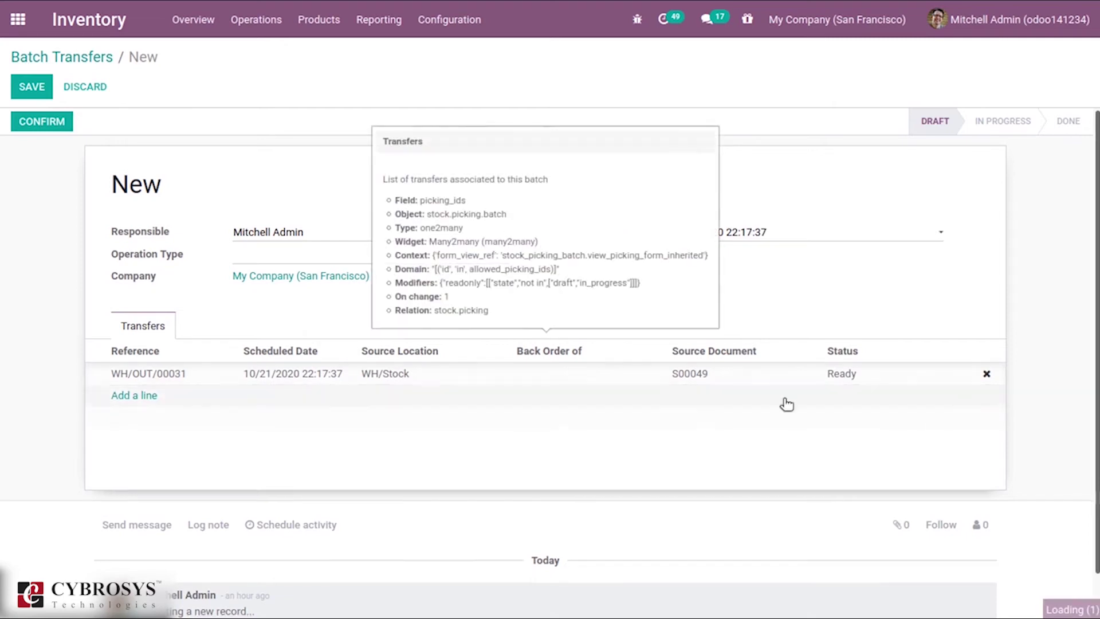
left_click(130, 395)
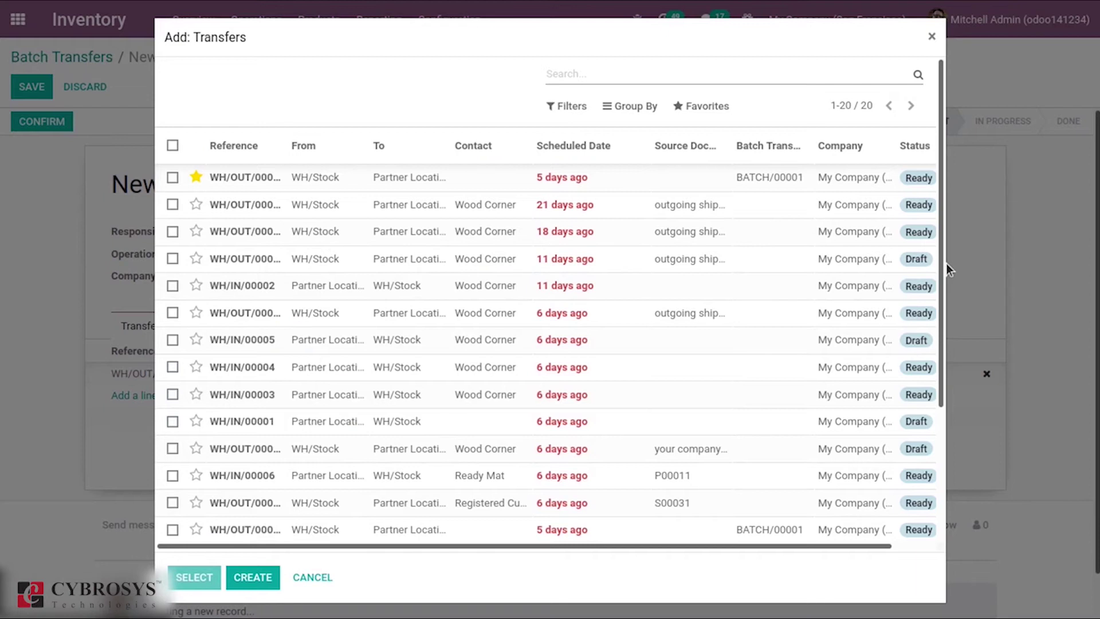
left_click_drag(940, 263, 940, 425)
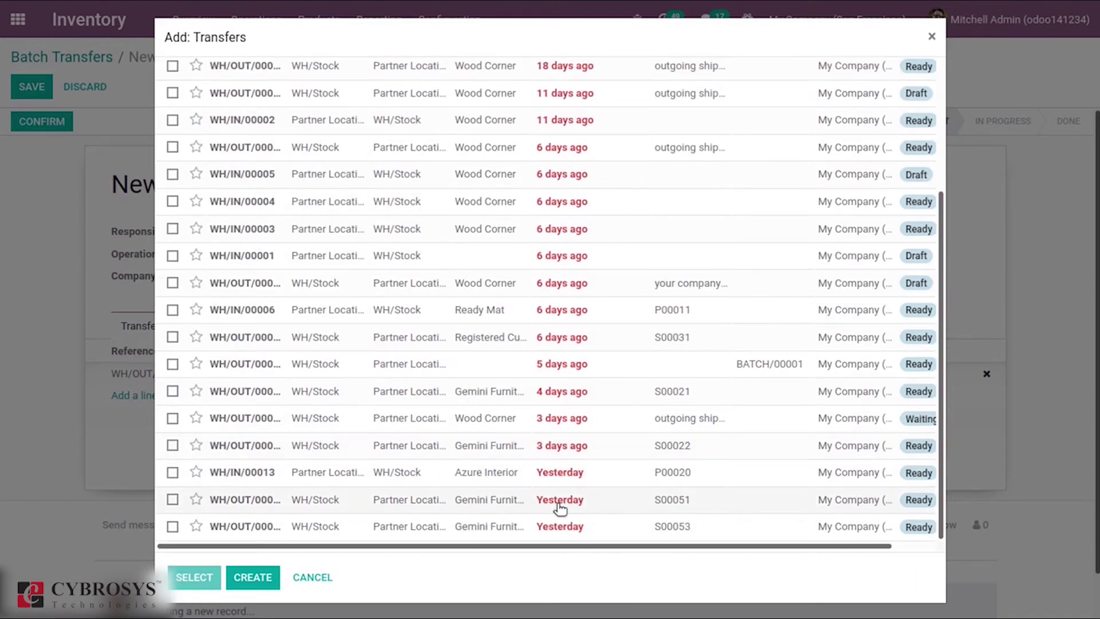
left_click(518, 526)
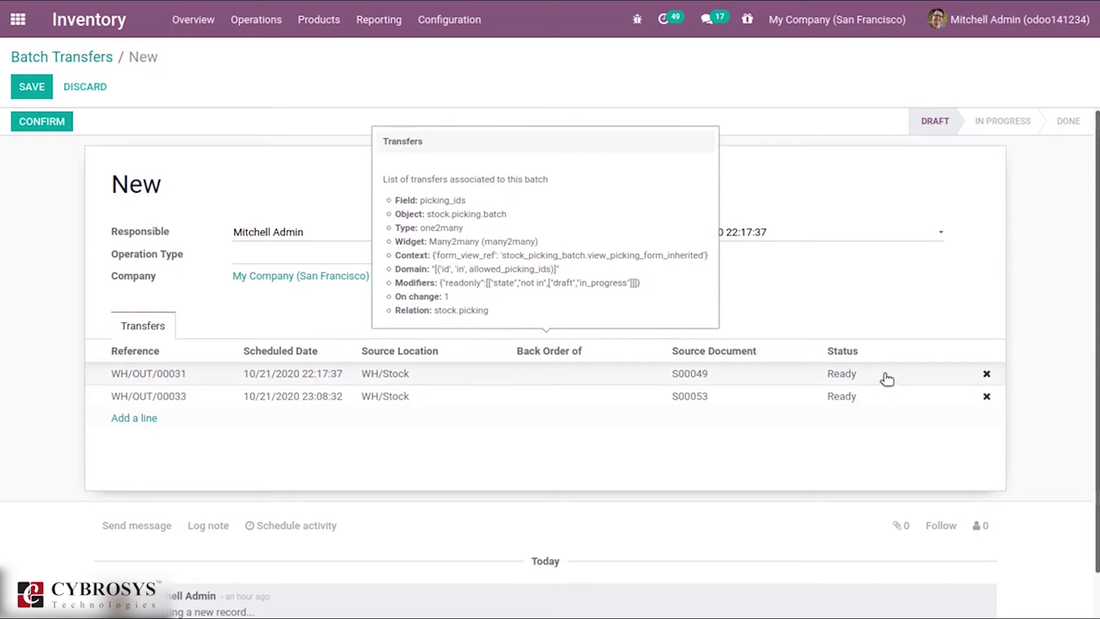
Step: Replace WH/OUT/00031 with the S00022 delivery WH/OUT/00012, discarding a stray WH/OUT/00004
left_click(987, 375)
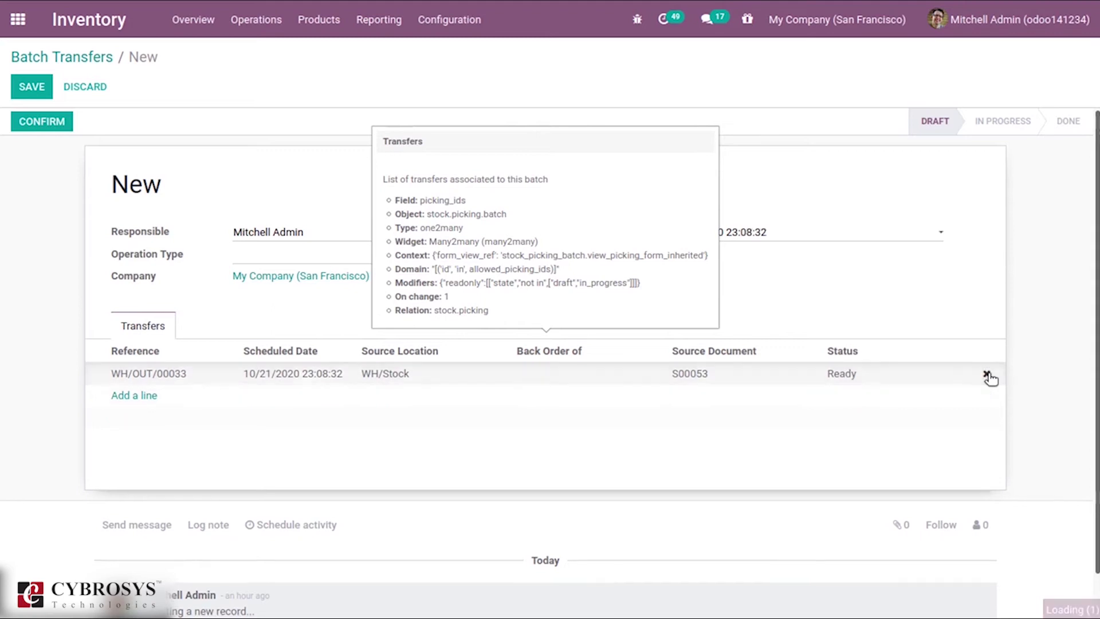
left_click(137, 396)
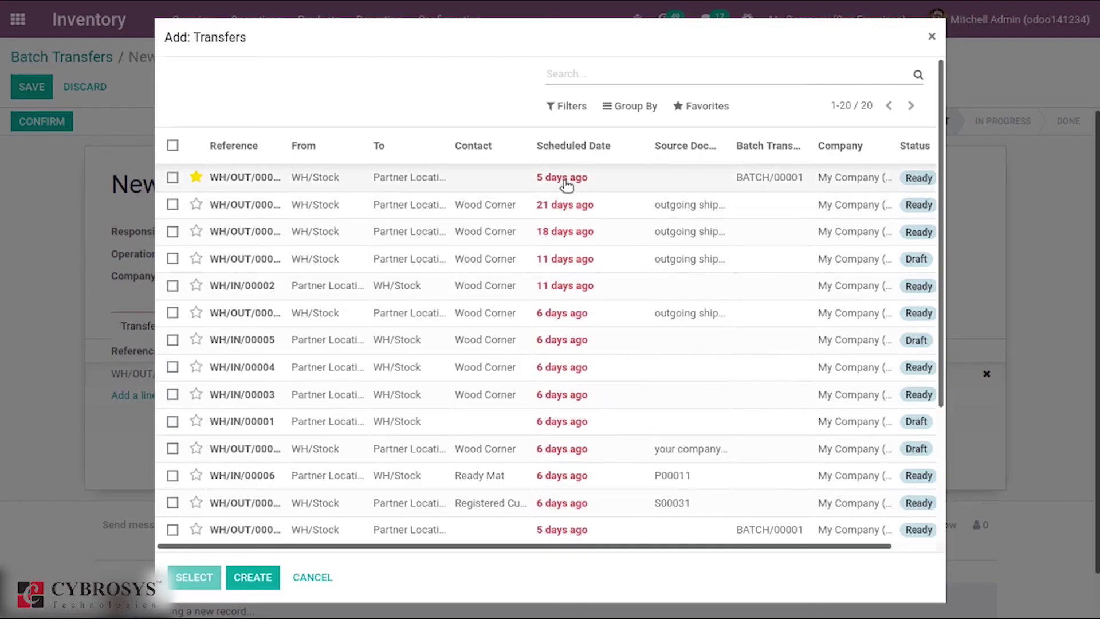
left_click(457, 456)
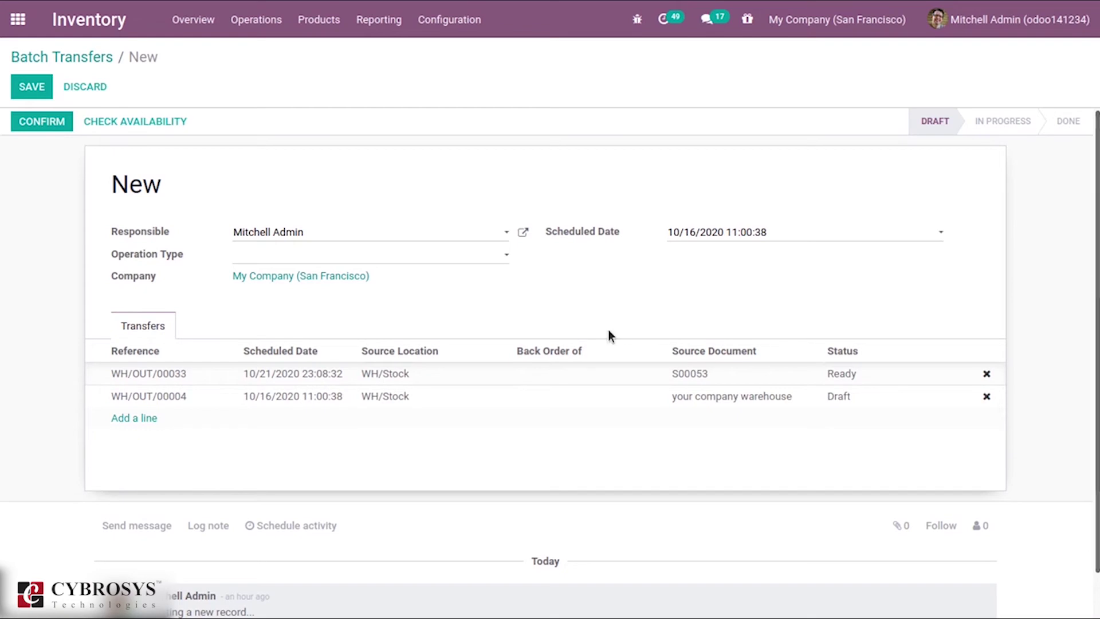
left_click(987, 397)
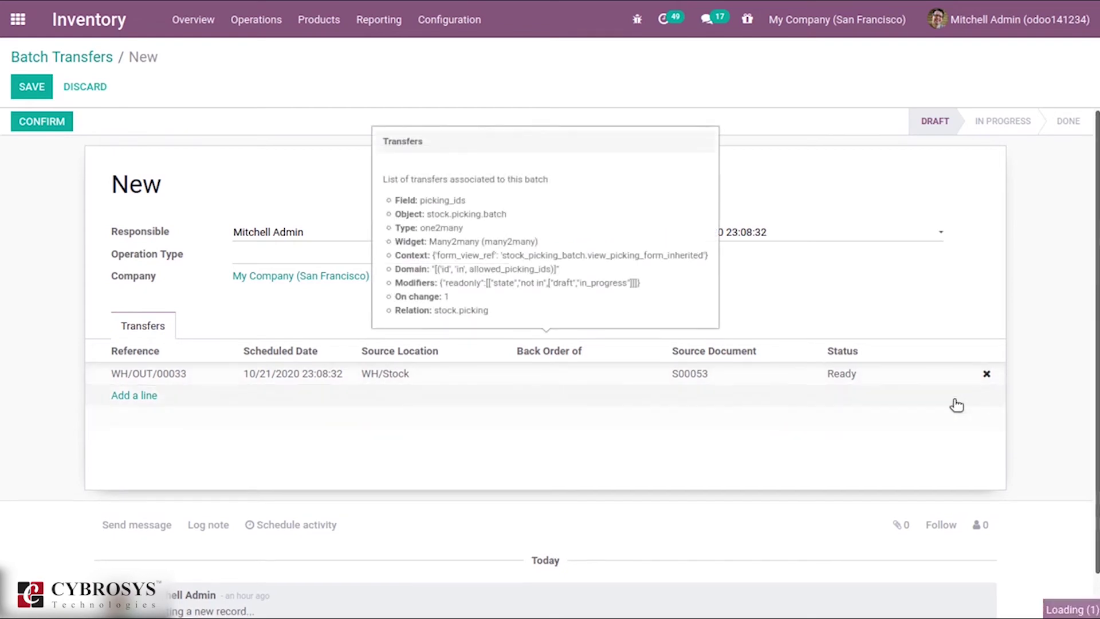
left_click(131, 396)
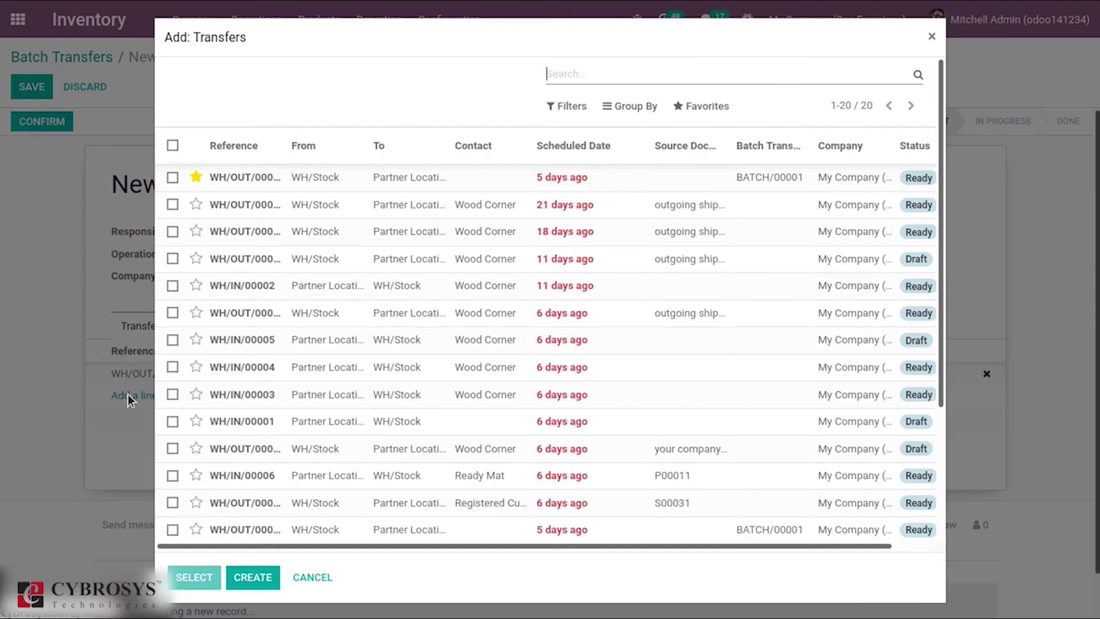
left_click_drag(942, 236, 944, 373)
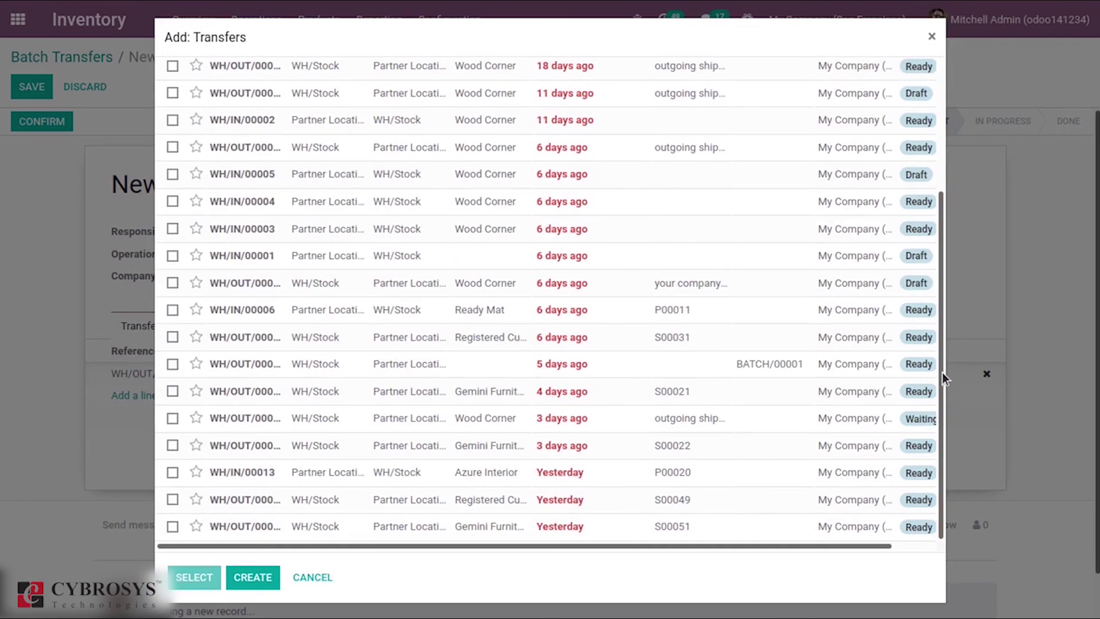
left_click(487, 446)
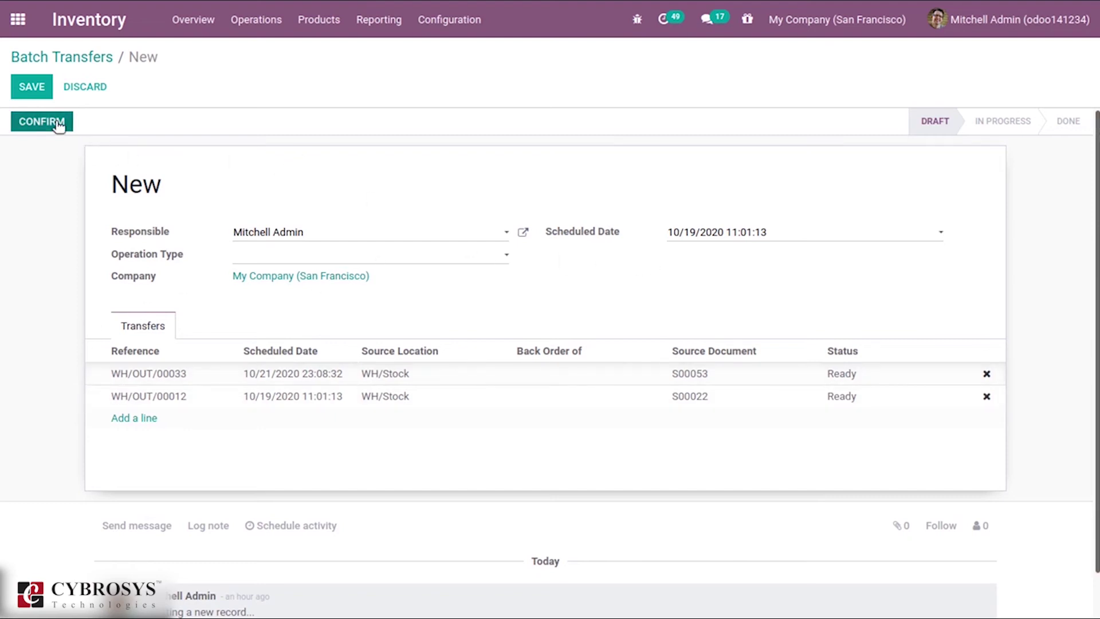
Step: Save the batch as BATCH/00007, confirm it, and validate with immediate transfer of all quantities
left_click(38, 85)
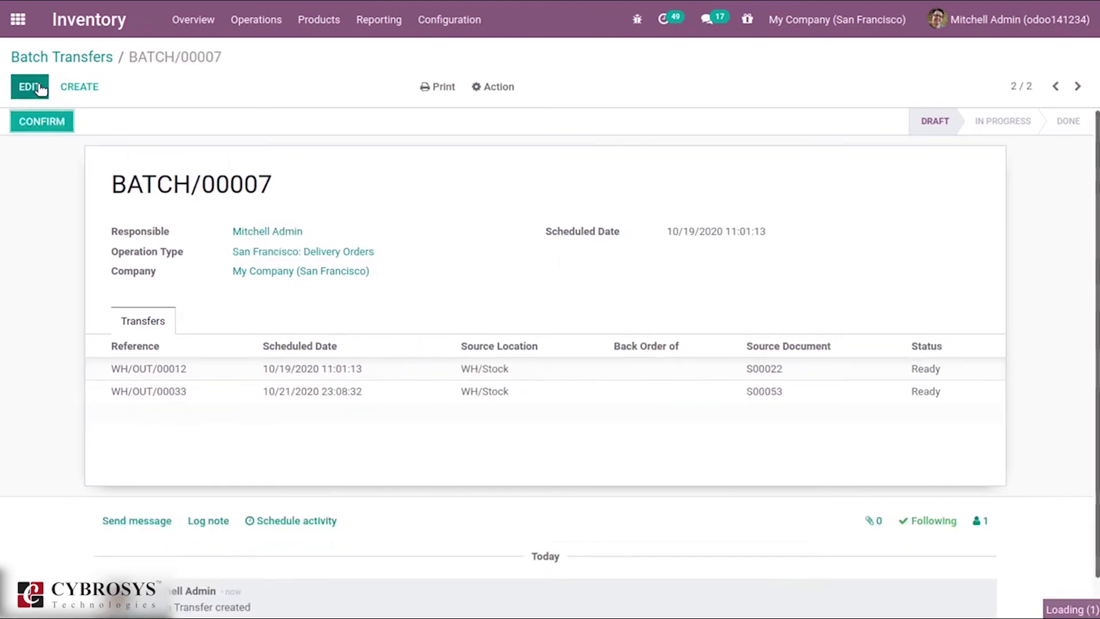
left_click(47, 131)
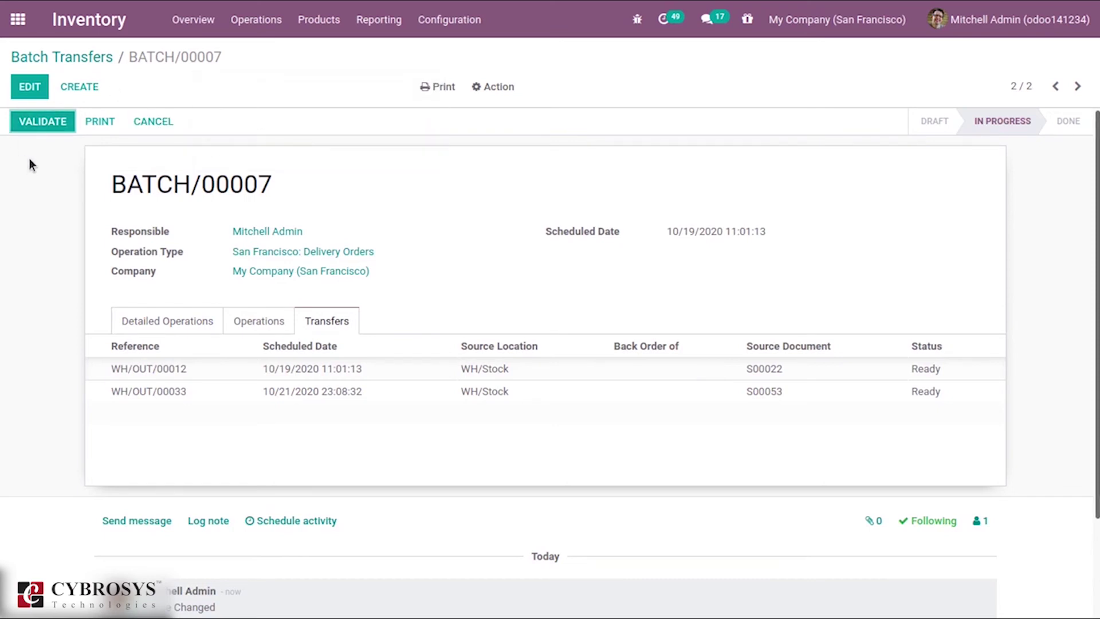
left_click(35, 127)
left_click(171, 163)
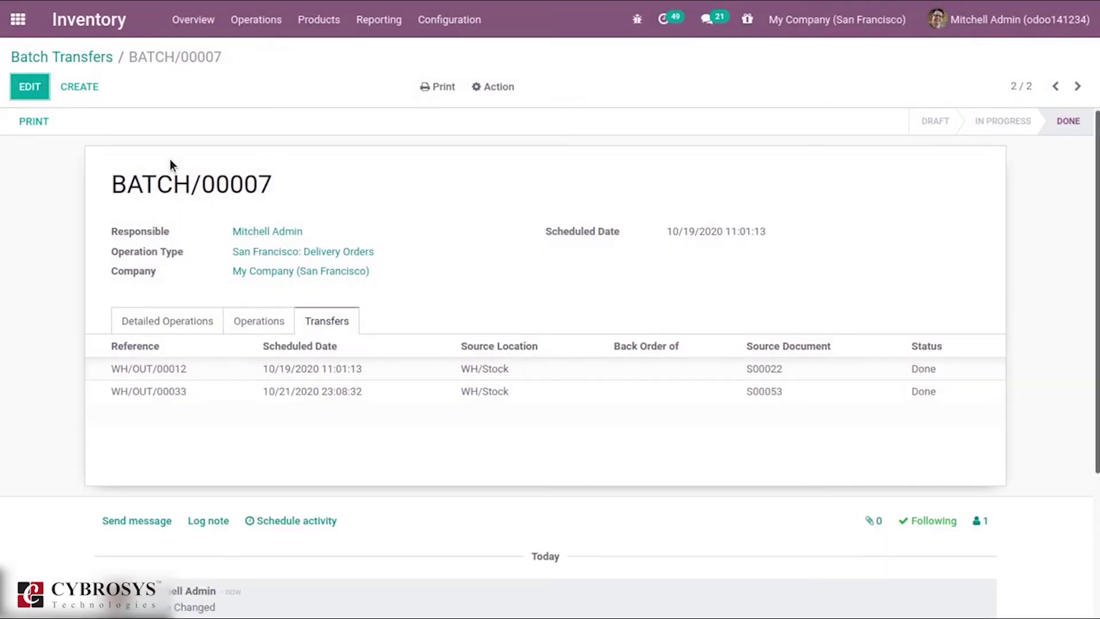
Step: Show batch transfers in all states, cancel BATCH/00002, and return to the list
mouse_move(925, 371)
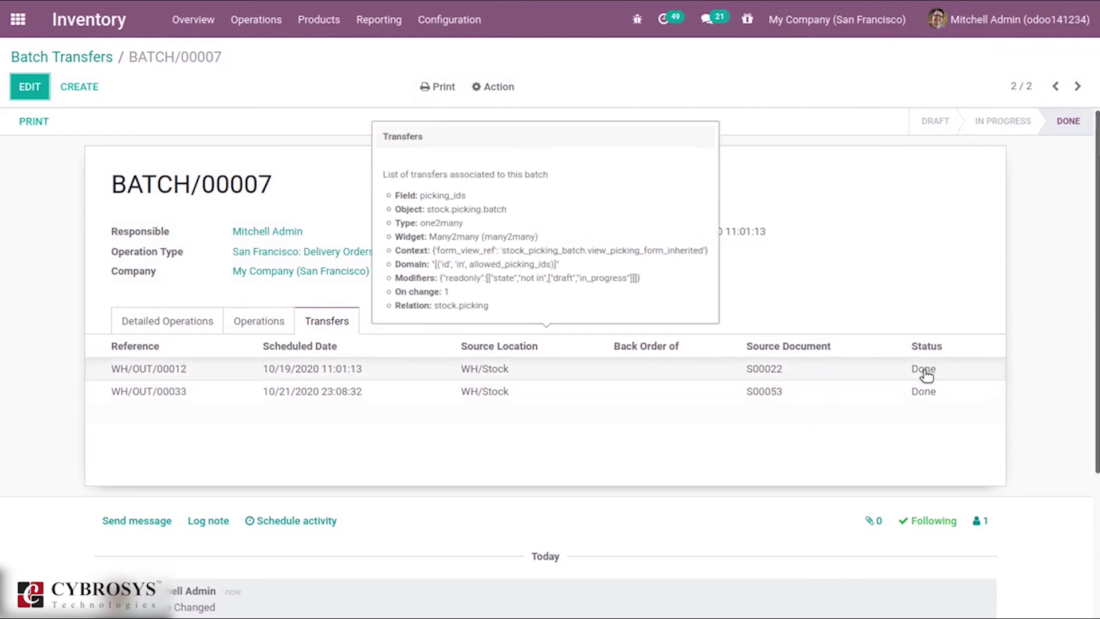
left_click(96, 57)
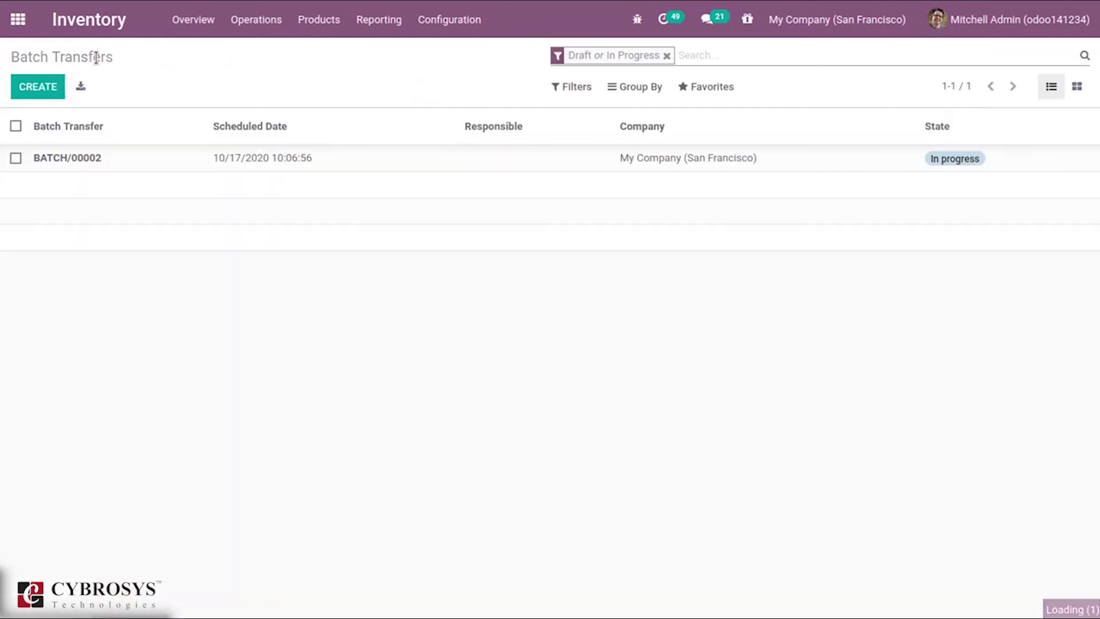
left_click(667, 55)
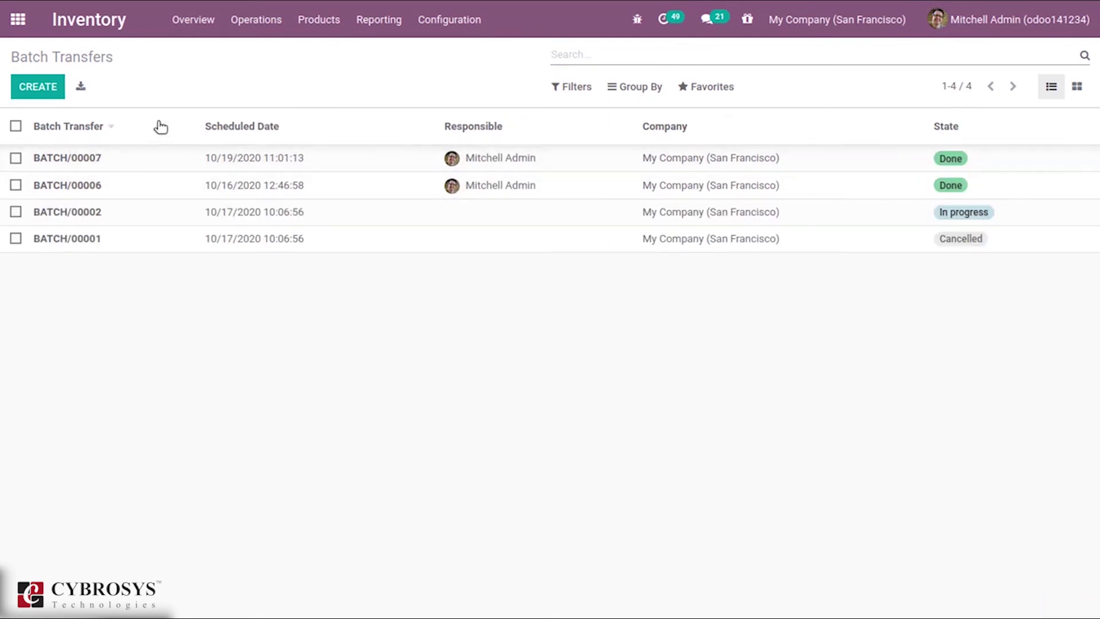
left_click(210, 213)
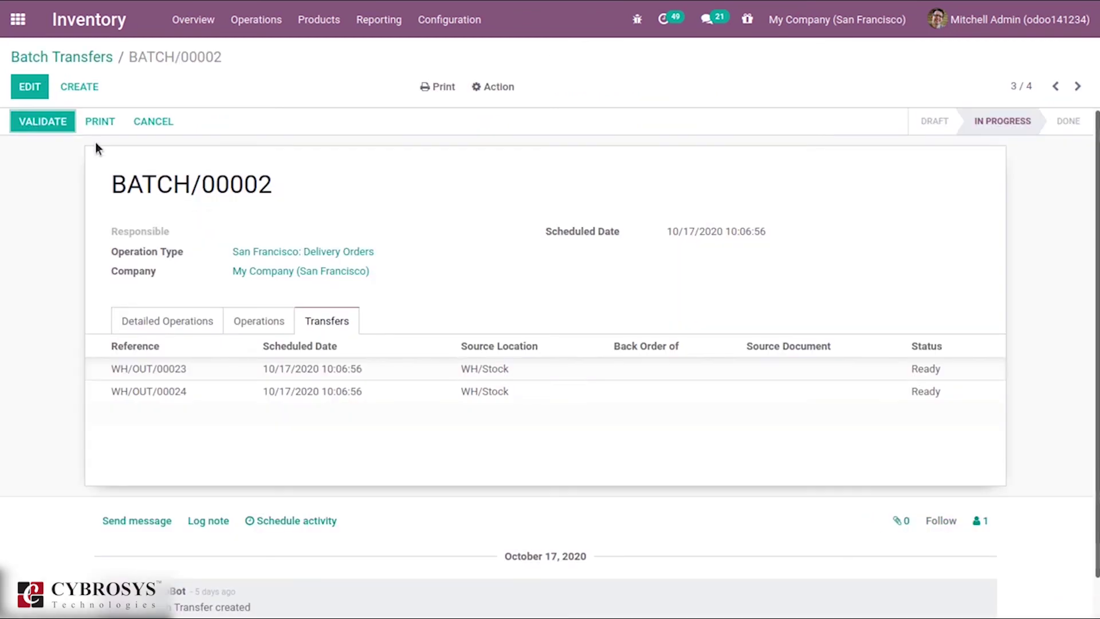
left_click(153, 128)
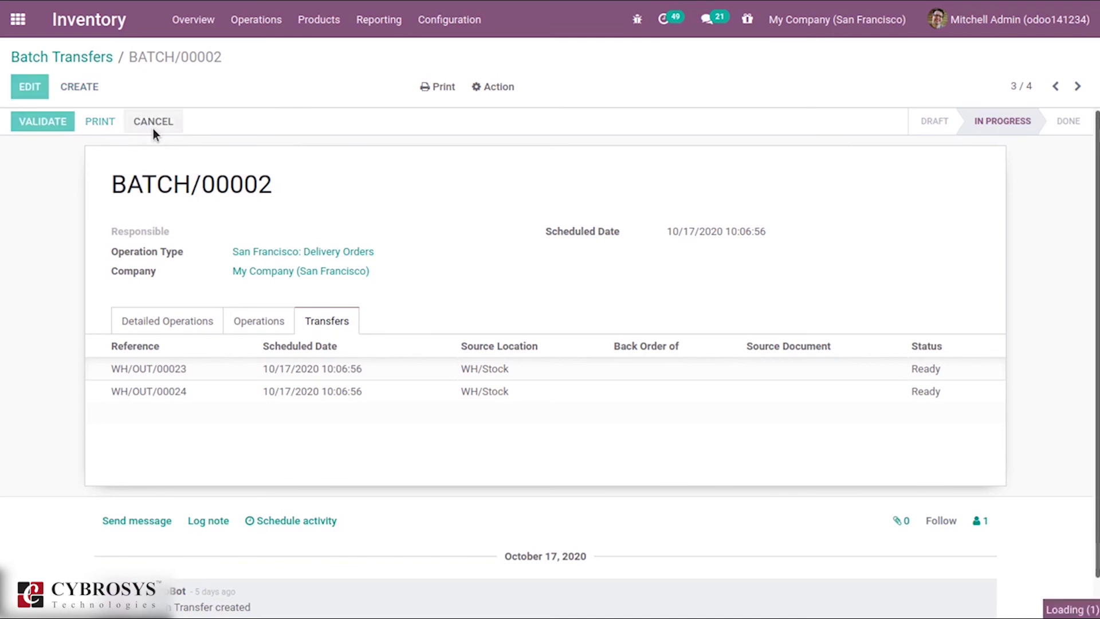
left_click(95, 59)
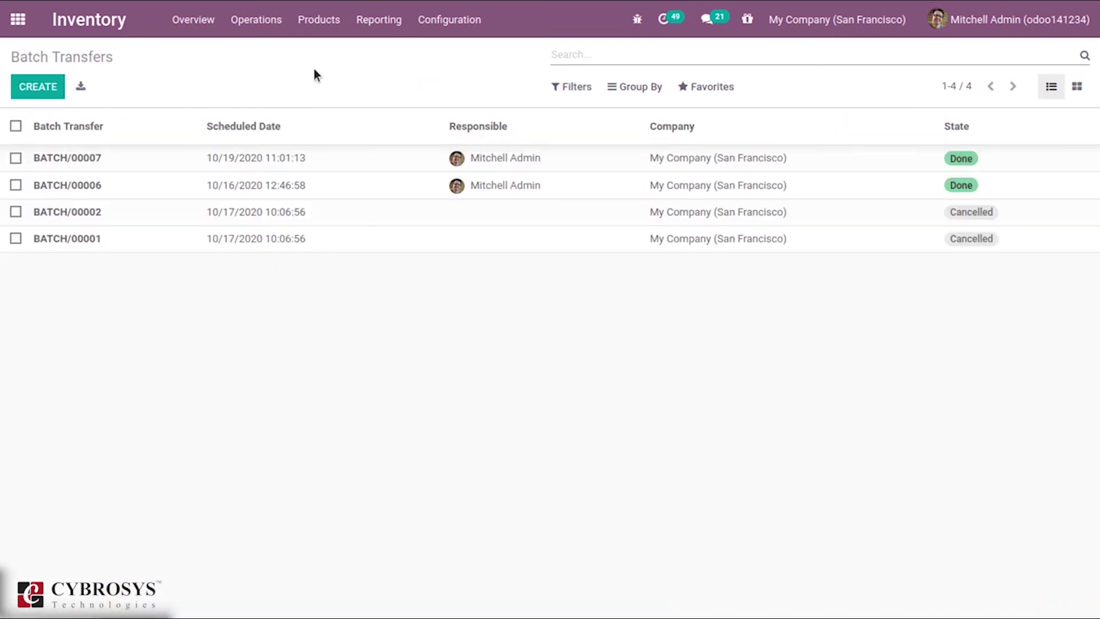